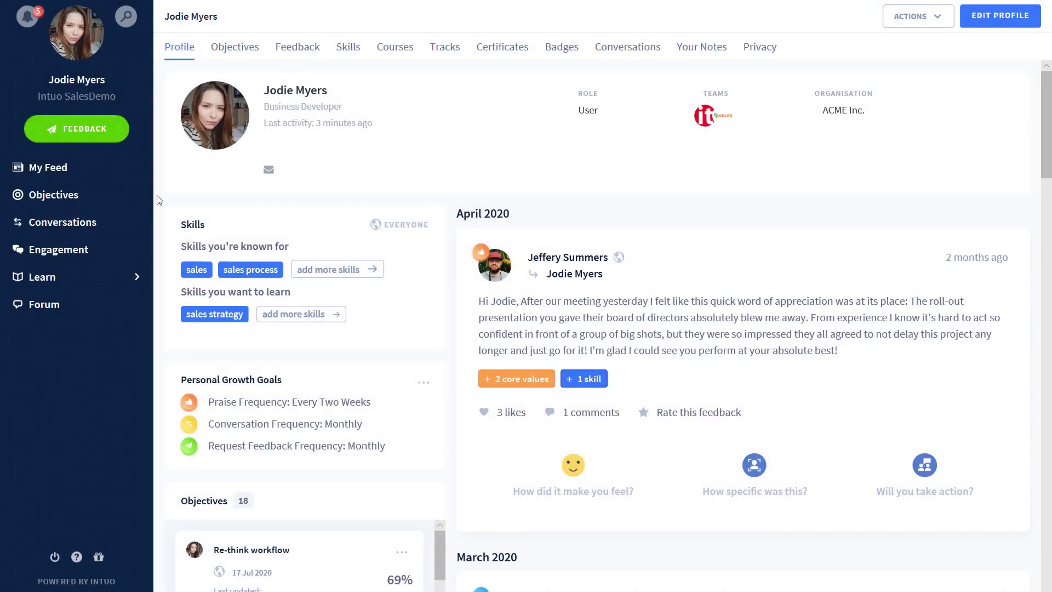
Step: Check the profile feedback's reaction options, then open the Re-think workflow objective in Objectives
{"action": "left_click", "coordinate": [157, 195]}
{"action": "left_click", "coordinate": [448, 387]}
{"action": "left_click", "coordinate": [447, 499]}
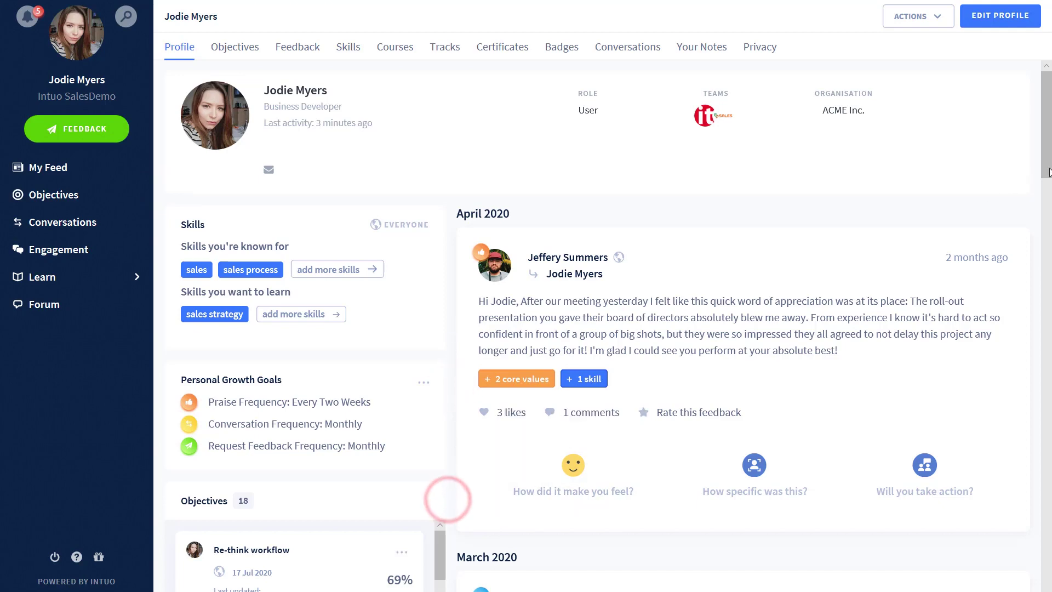
{"action": "left_click_drag", "start_coordinate": [1049, 152], "coordinate": [1049, 202]}
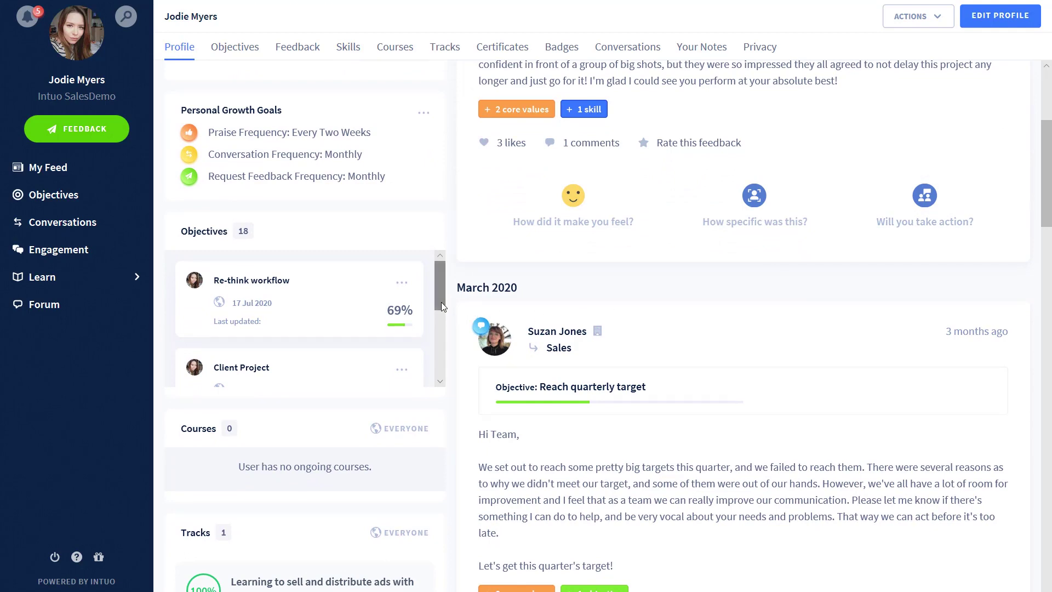
{"action": "left_click", "coordinate": [255, 294]}
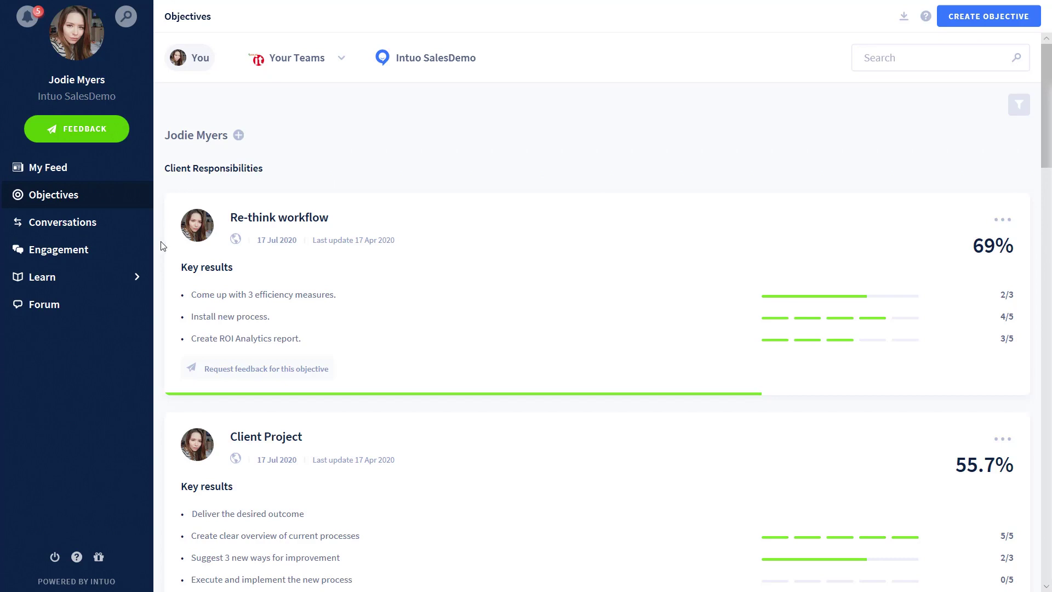
{"action": "left_click", "coordinate": [159, 298]}
{"action": "left_click", "coordinate": [341, 61]}
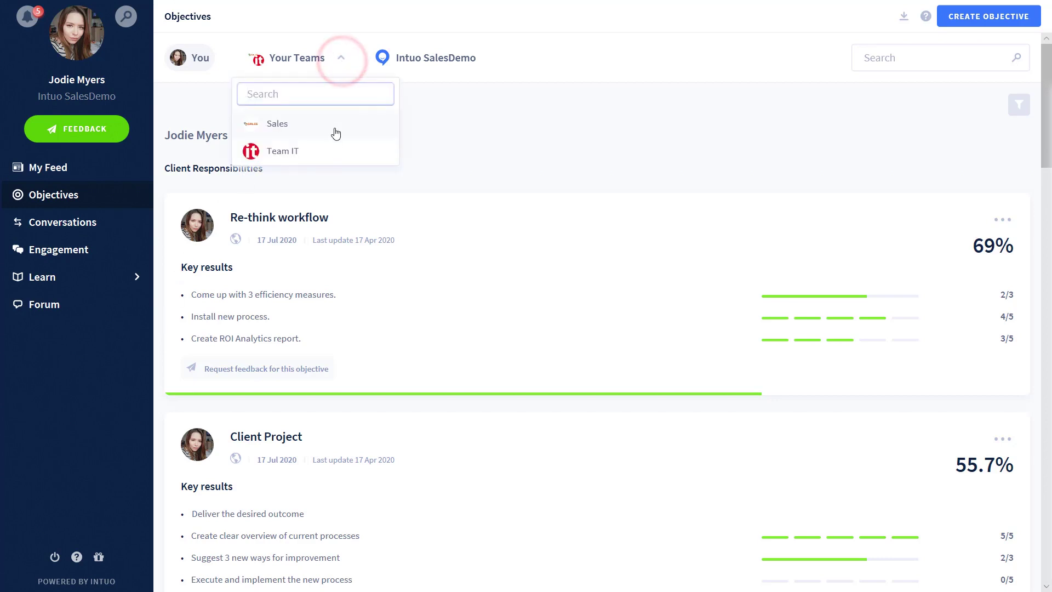
{"action": "left_click", "coordinate": [420, 123]}
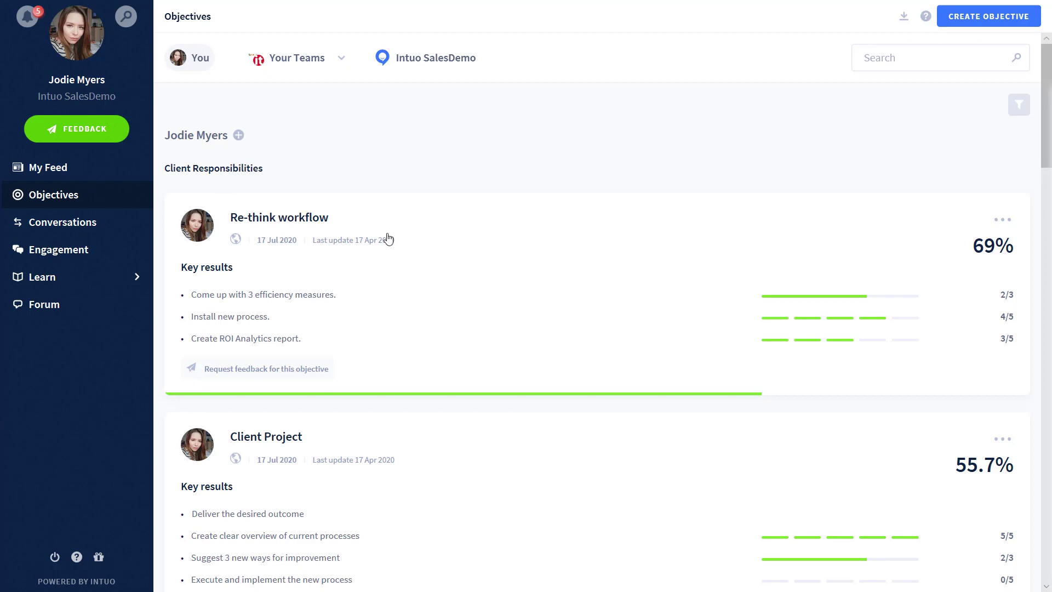
Step: Comment 'Half way through' on the Re-think workflow objective and go back to Profile
{"action": "left_click", "coordinate": [382, 279]}
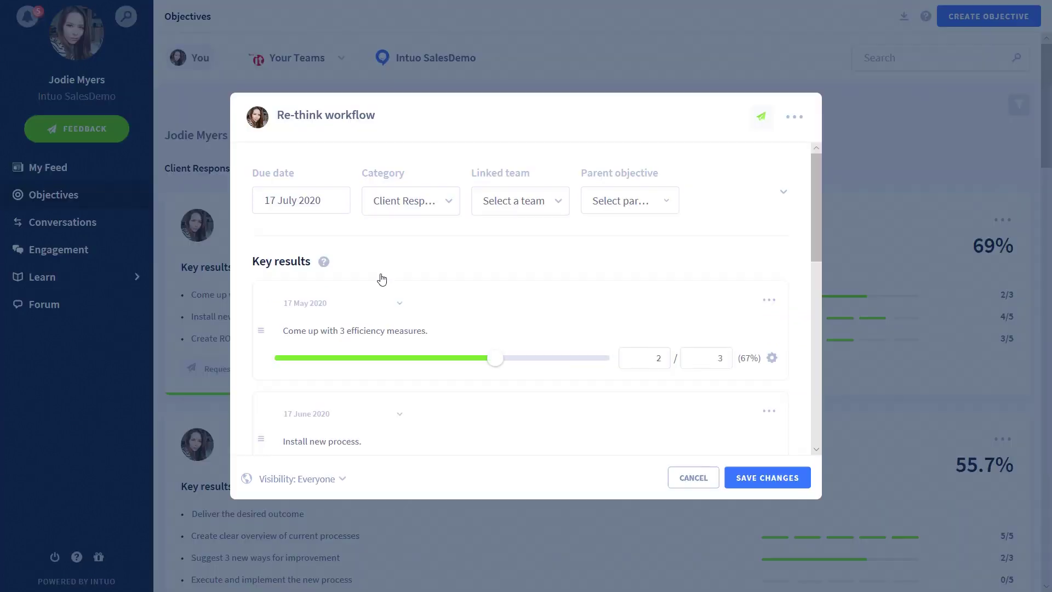
{"action": "left_click_drag", "start_coordinate": [811, 190], "coordinate": [824, 377]}
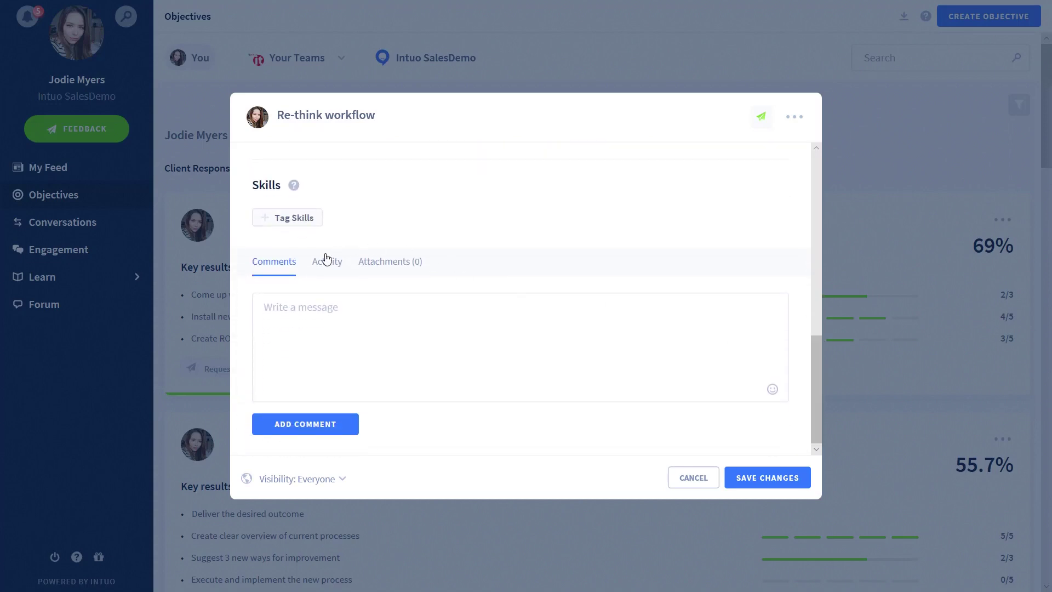
{"action": "left_click", "coordinate": [305, 313]}
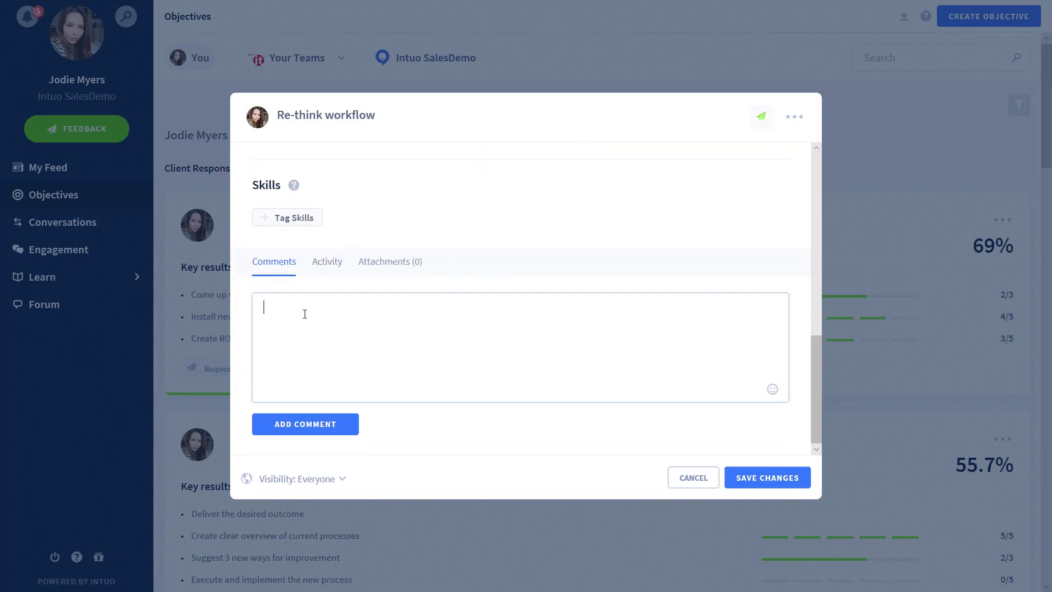
{"action": "type", "text": "Half way through"}
{"action": "left_click", "coordinate": [345, 426]}
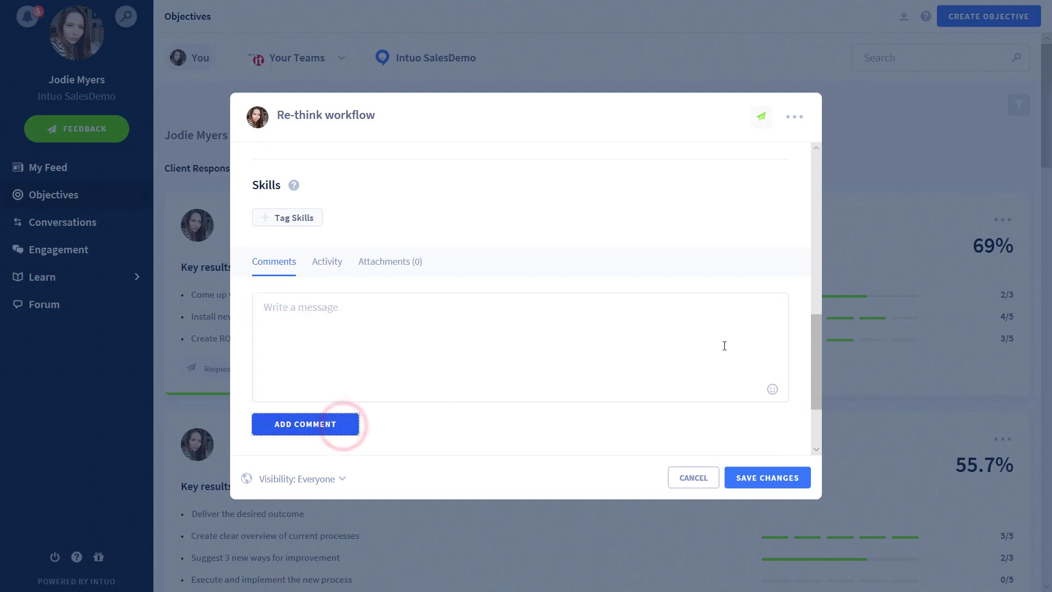
{"action": "left_click_drag", "start_coordinate": [814, 334], "coordinate": [813, 201]}
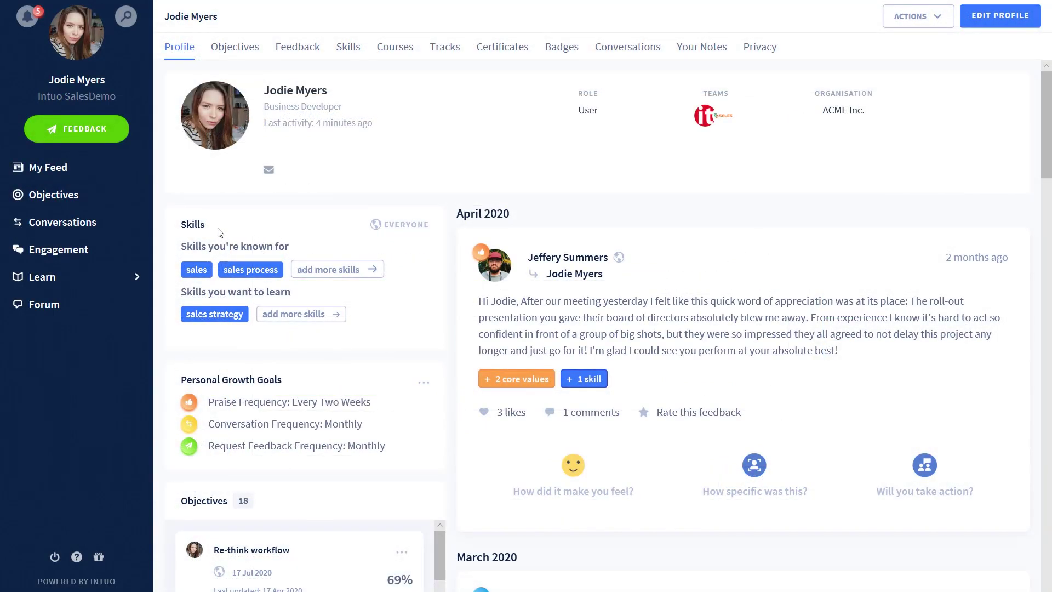
{"action": "left_click", "coordinate": [214, 224]}
Step: Show My Learning's Completed Courses: GDPR: An Introductory course and Sales Negotiation
{"action": "left_click", "coordinate": [172, 301]}
{"action": "mouse_move", "coordinate": [57, 281]}
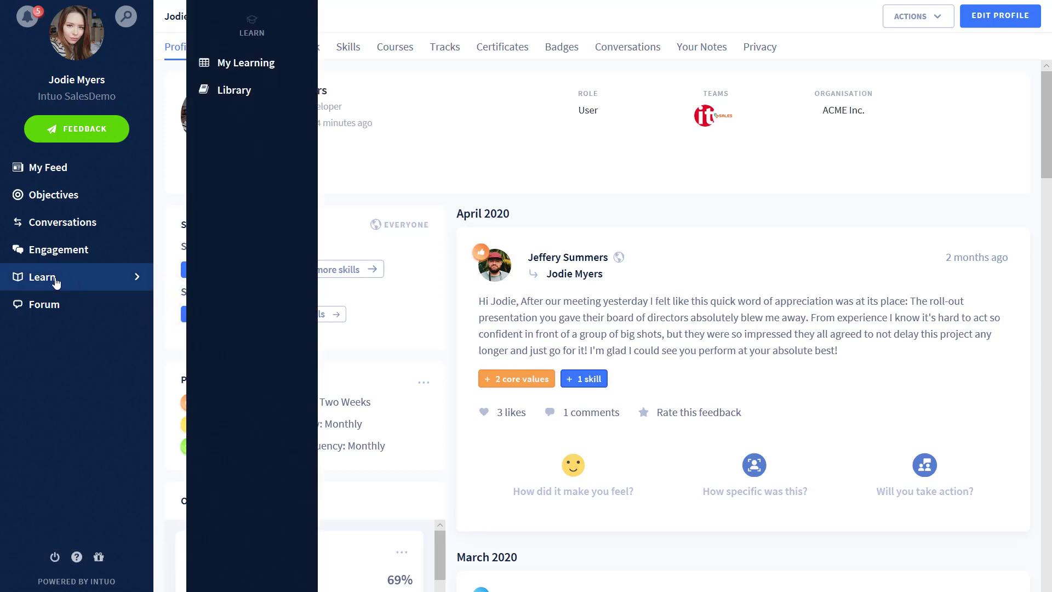
{"action": "left_click", "coordinate": [245, 74]}
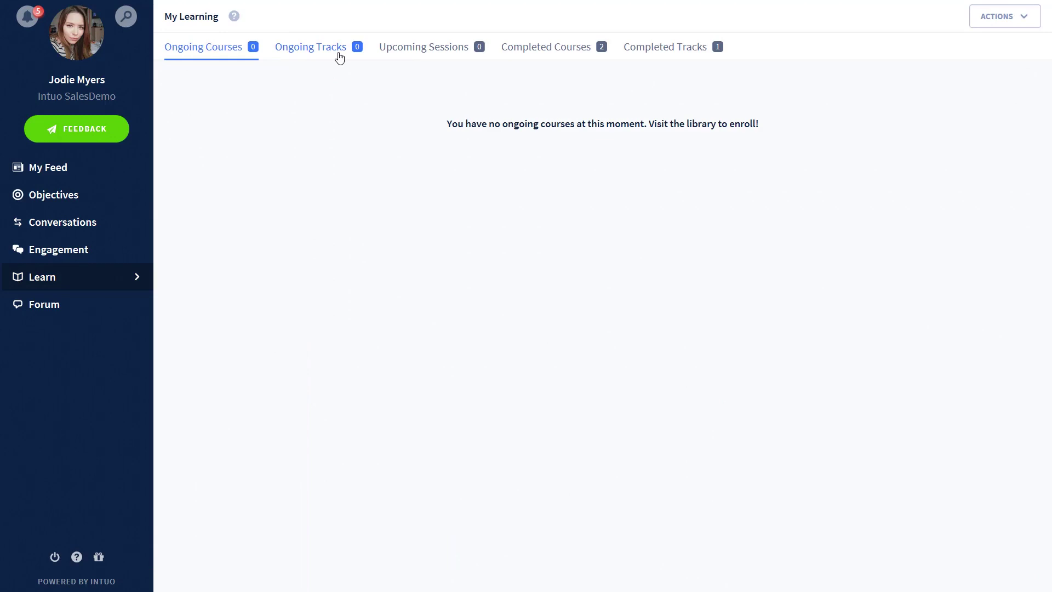
{"action": "left_click", "coordinate": [529, 49]}
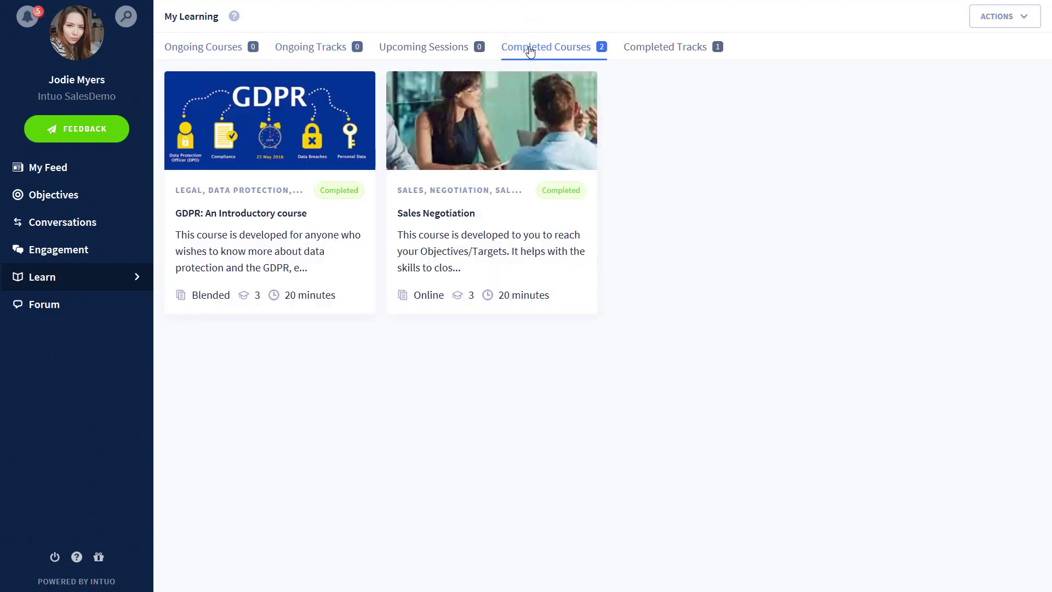
{"action": "left_click", "coordinate": [121, 281]}
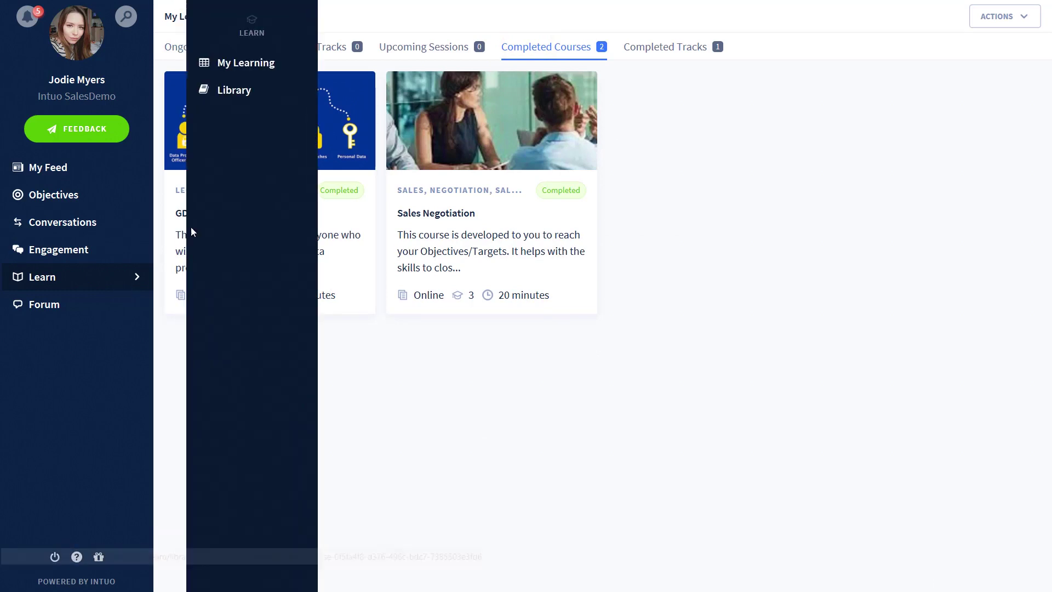
Step: View the completed GDPR sales learning track and its Sales - GDPR expert certificate
{"action": "left_click", "coordinate": [234, 91]}
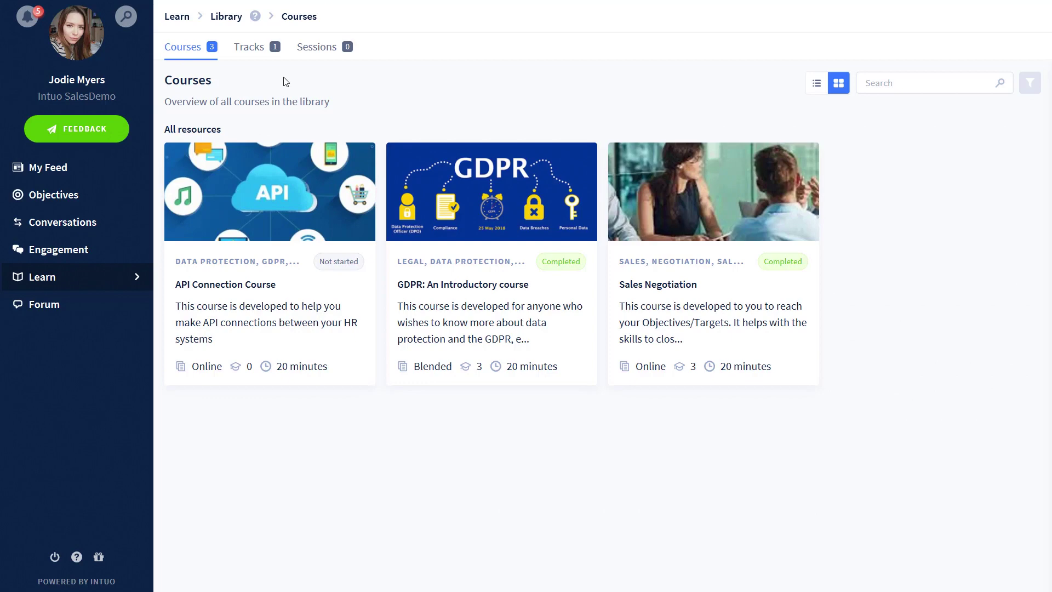
{"action": "left_click", "coordinate": [250, 47]}
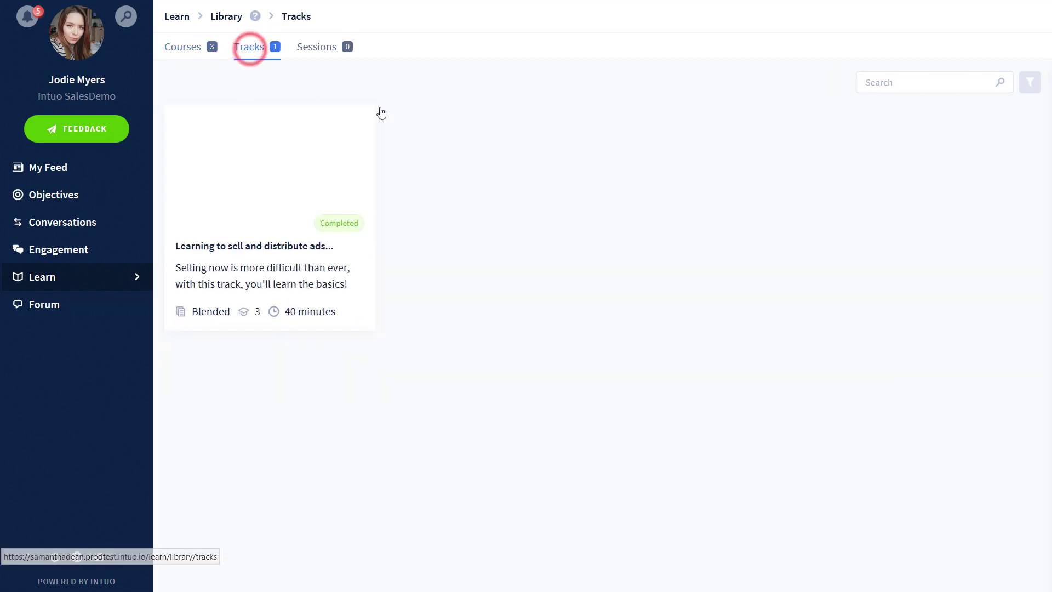
{"action": "left_click", "coordinate": [321, 247]}
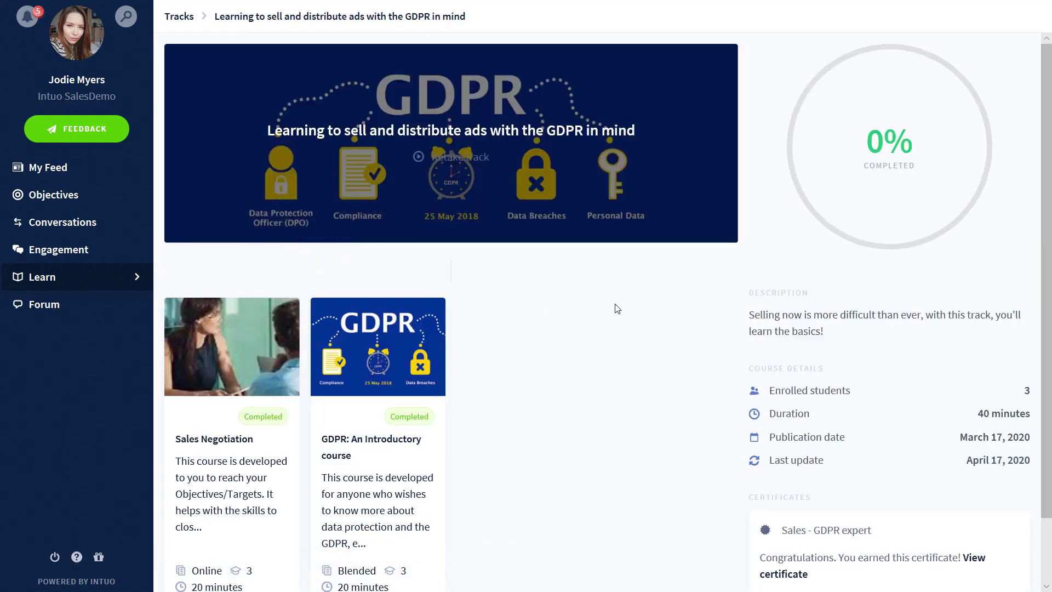
{"action": "left_click_drag", "start_coordinate": [1050, 174], "coordinate": [1051, 244]}
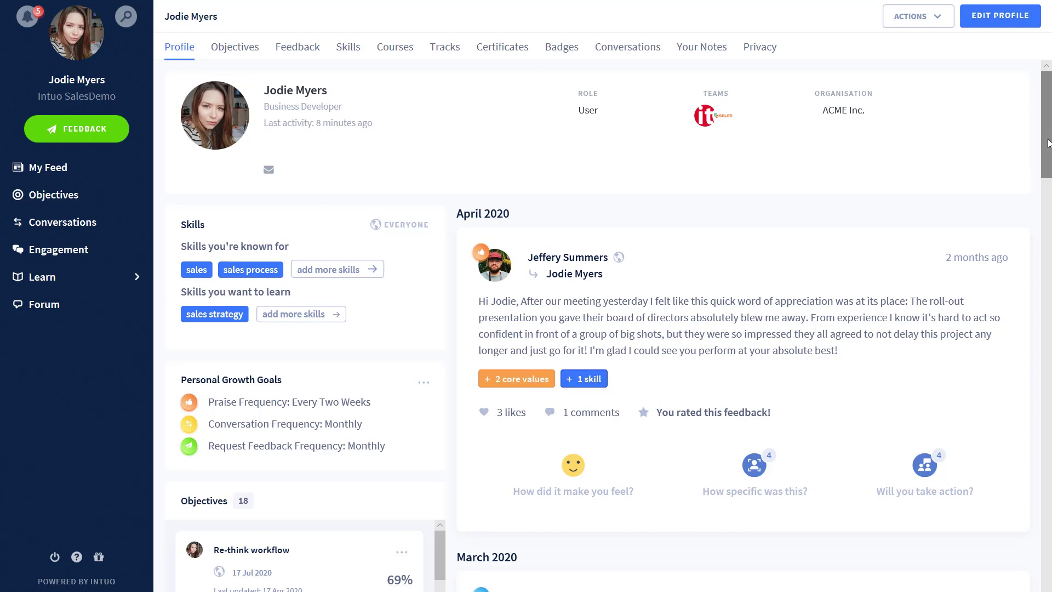
Step: Rate the April 2020 appreciation feedback Good, 4 for specificity and 4 for taking action
{"action": "left_click", "coordinate": [1047, 143]}
{"action": "mouse_move", "coordinate": [1048, 143]}
{"action": "left_mouse_down"}
{"action": "mouse_move", "coordinate": [1049, 264]}
{"action": "mouse_move", "coordinate": [1049, 148]}
{"action": "left_mouse_up"}
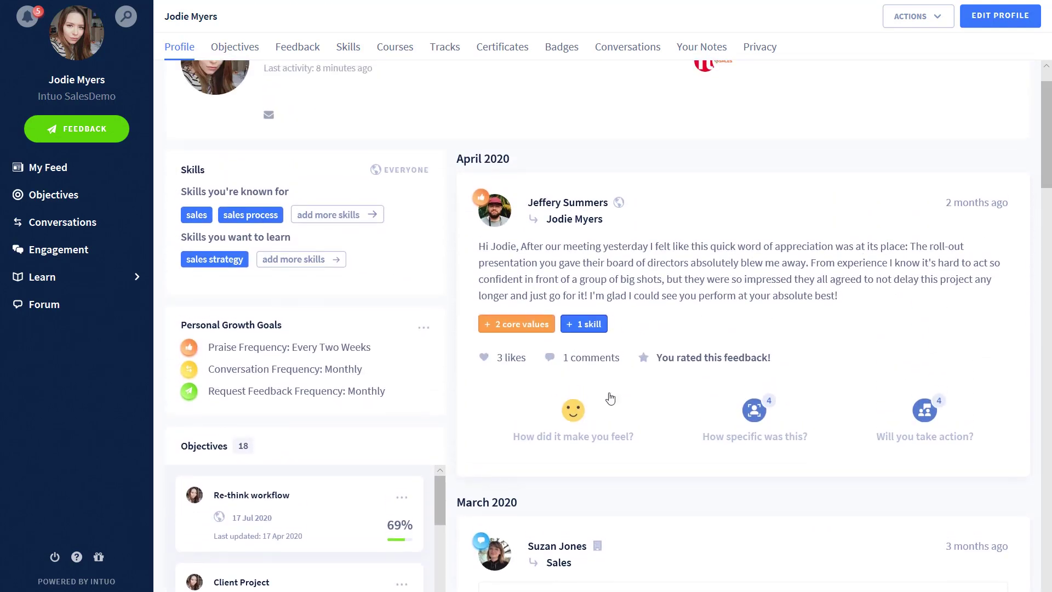
{"action": "mouse_move", "coordinate": [584, 427]}
{"action": "left_click", "coordinate": [601, 372]}
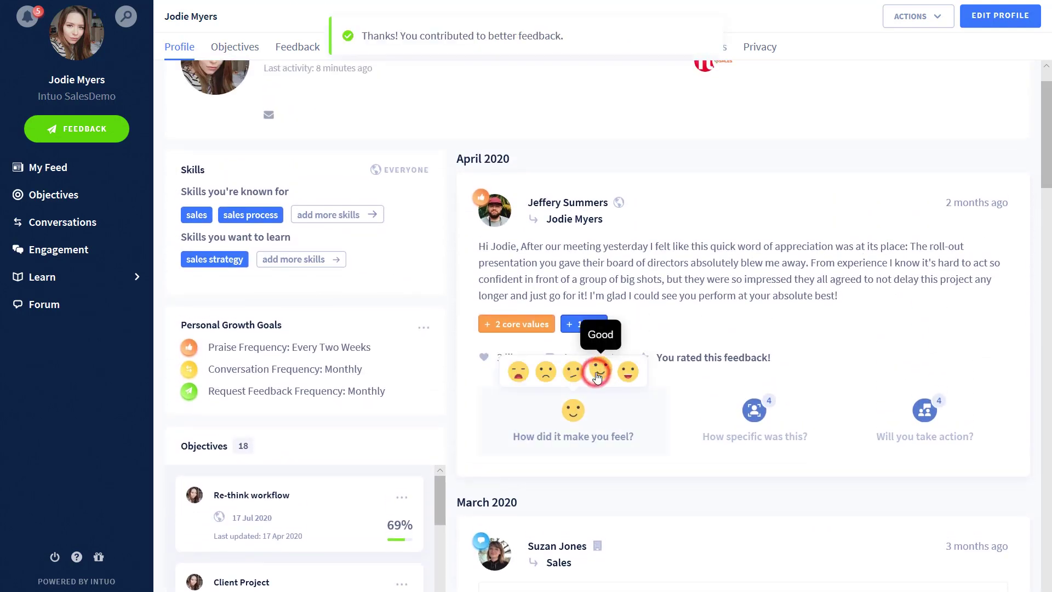
{"action": "mouse_move", "coordinate": [709, 405]}
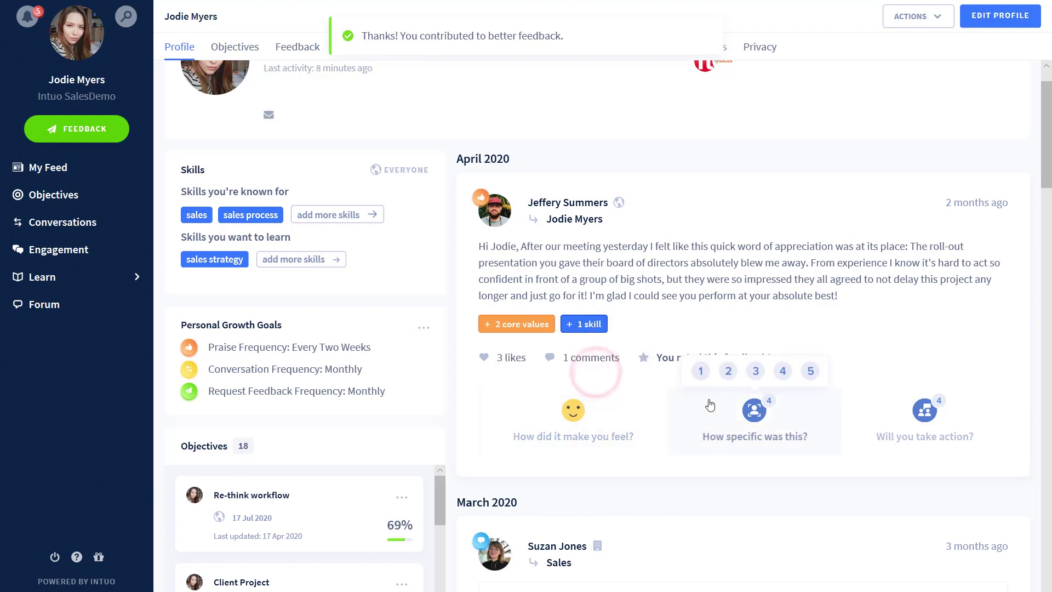
{"action": "left_click", "coordinate": [781, 372]}
{"action": "mouse_move", "coordinate": [914, 426]}
{"action": "left_click", "coordinate": [953, 372]}
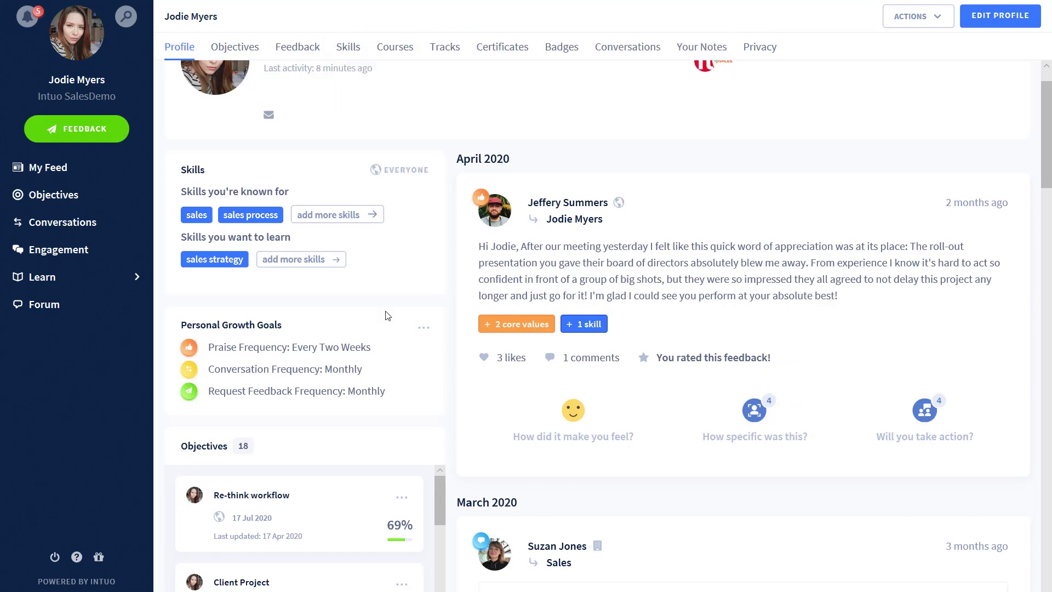
Step: Start a new feedback request from the Feedback menu
{"action": "left_click", "coordinate": [90, 133]}
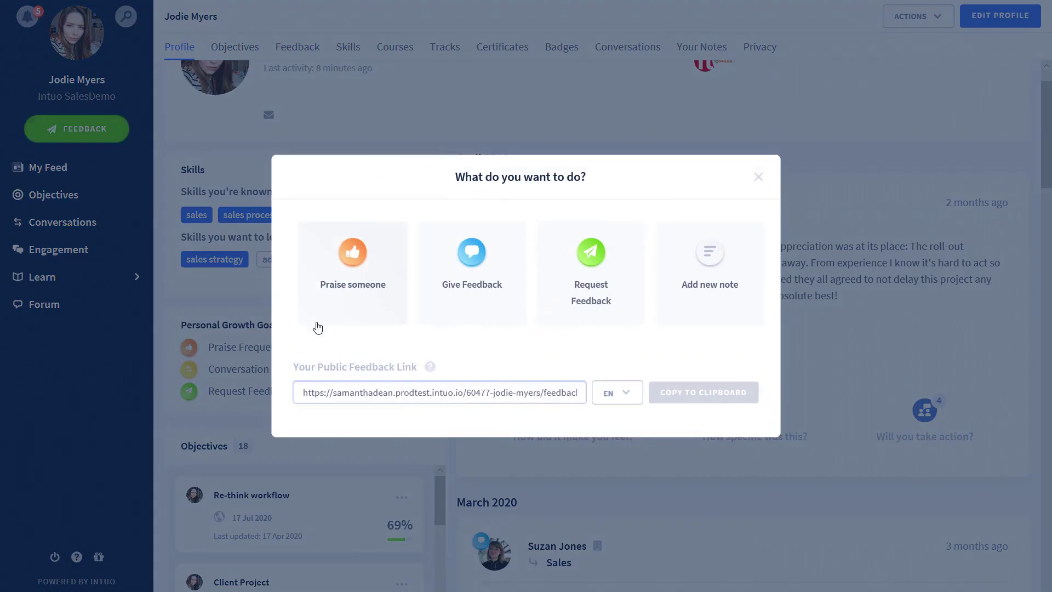
{"action": "left_click", "coordinate": [349, 338]}
{"action": "left_click", "coordinate": [466, 341]}
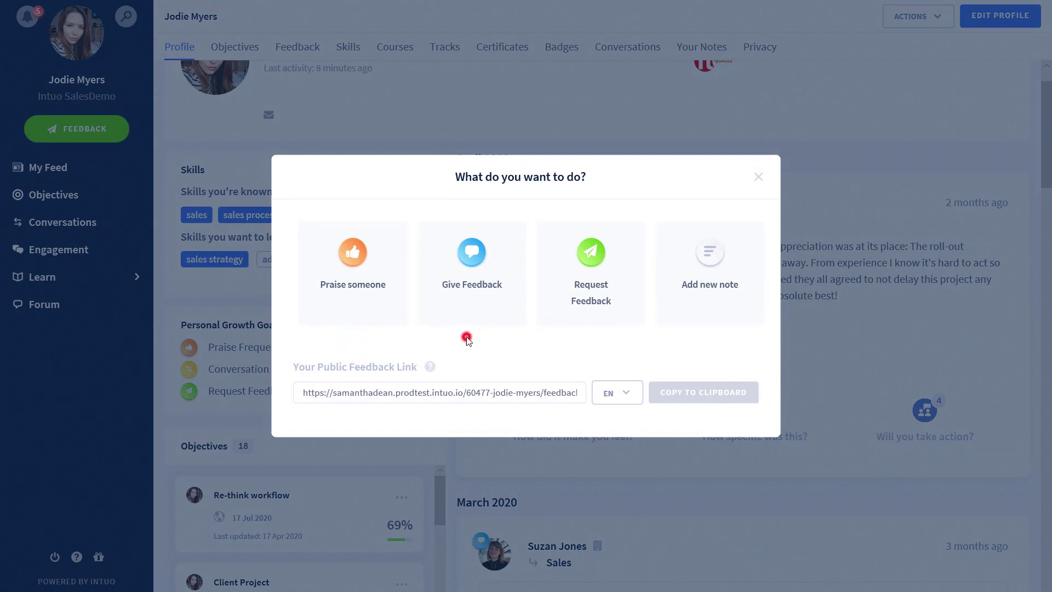
{"action": "left_click", "coordinate": [593, 301]}
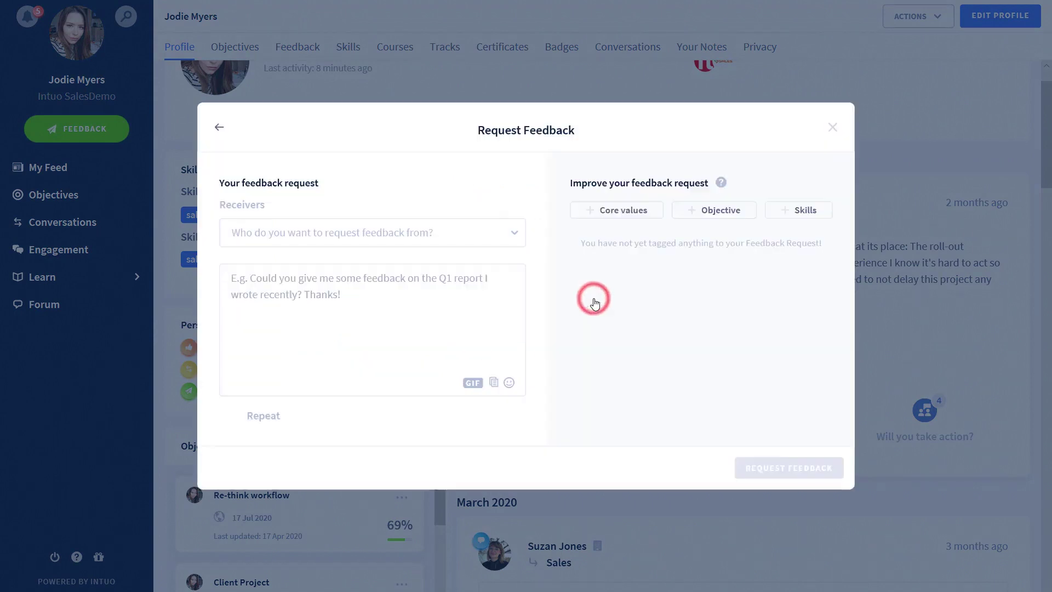
Step: Address the request to the colleague with the message 'Could you provide feedback on project x'
{"action": "left_click", "coordinate": [445, 234]}
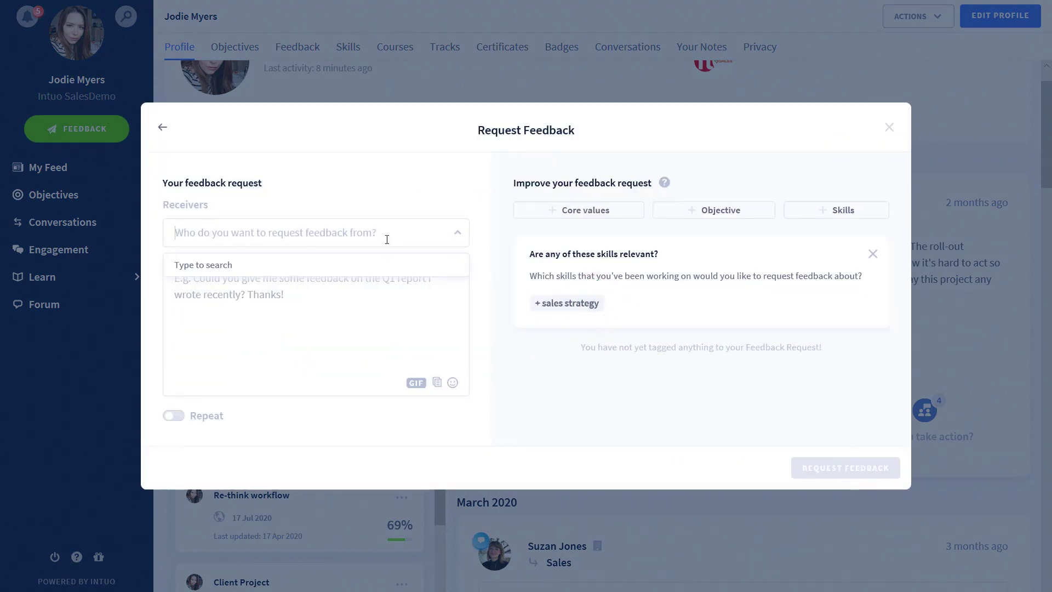
{"action": "type", "text": "suz"}
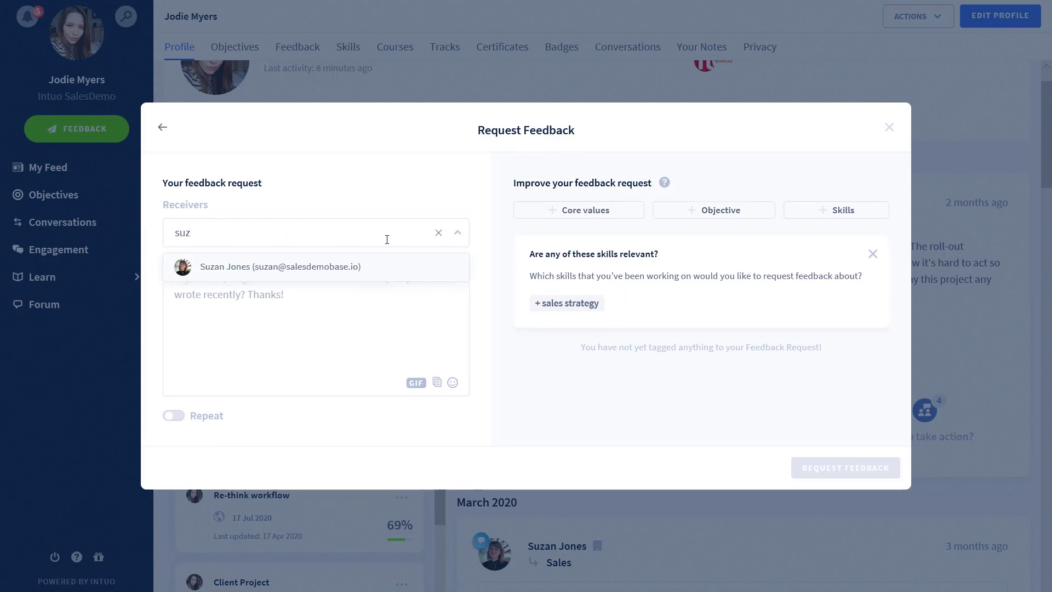
{"action": "left_click", "coordinate": [324, 268]}
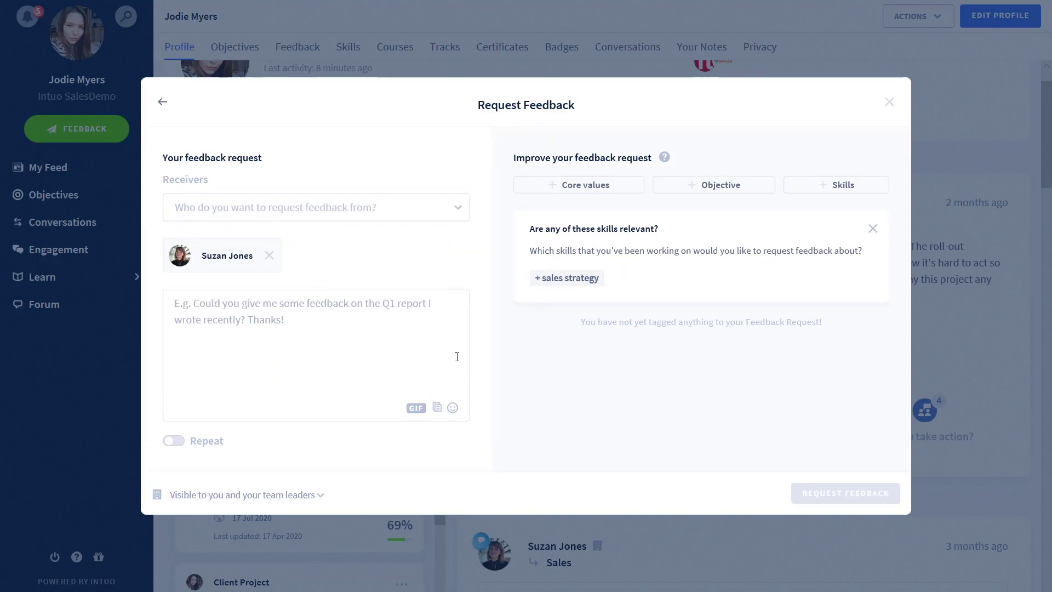
{"action": "left_click", "coordinate": [405, 337]}
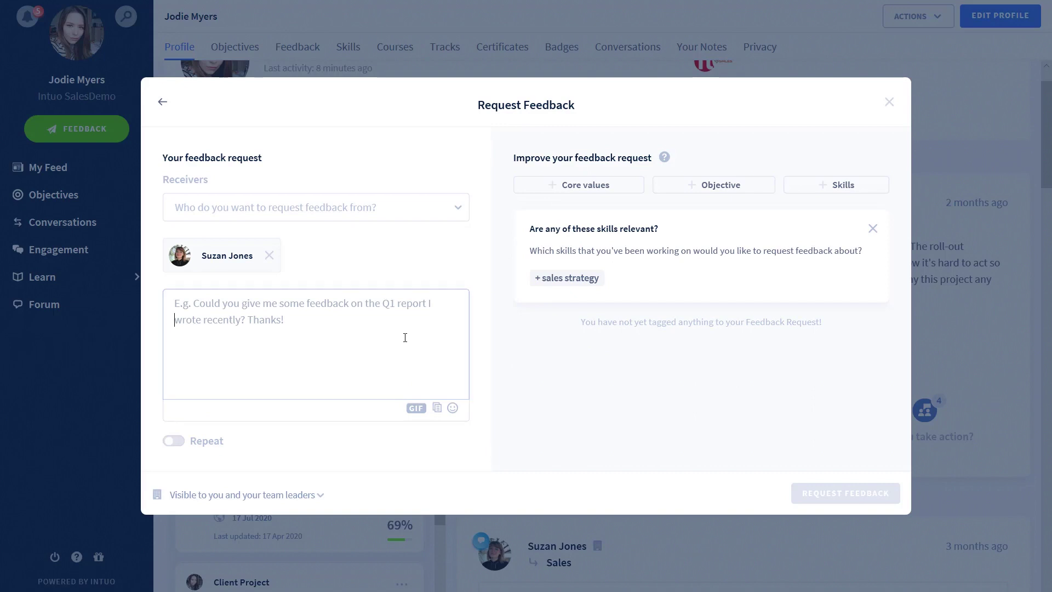
{"action": "type", "text": "Could you"}
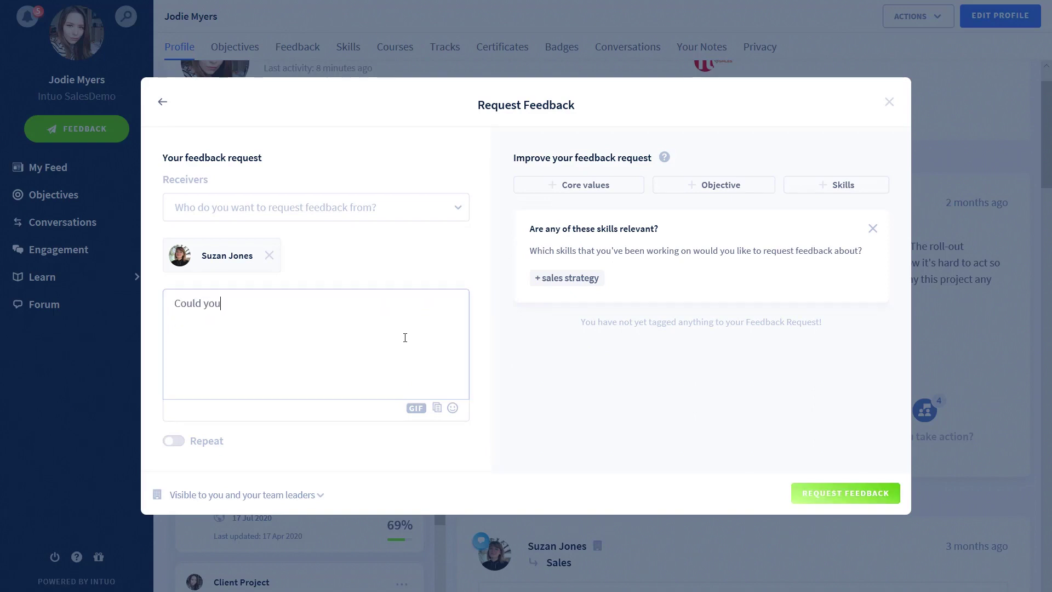
{"action": "type", "text": " provide feedback on proj"}
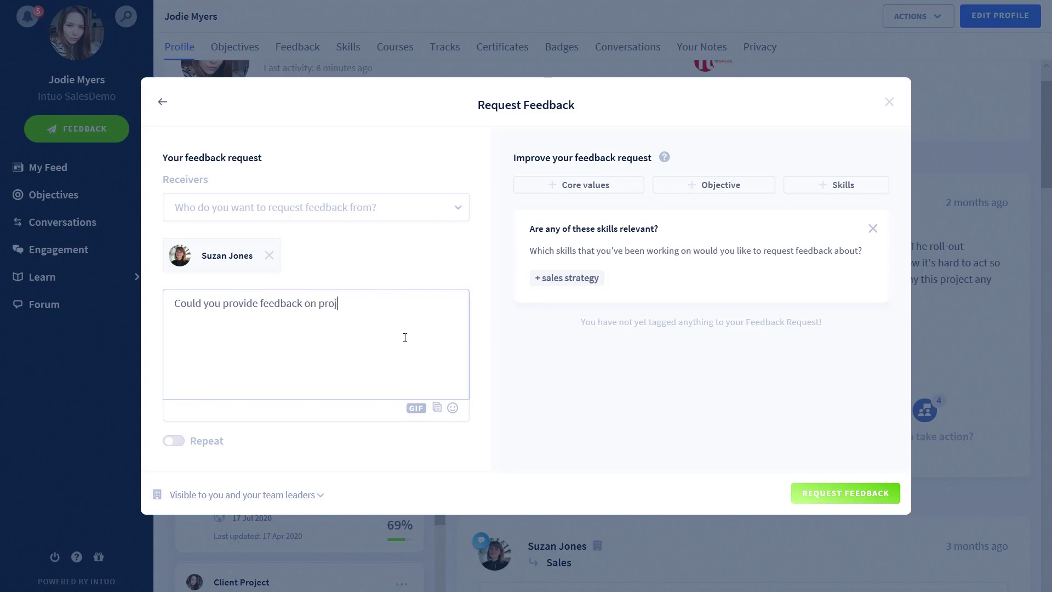
{"action": "type", "text": "ect x"}
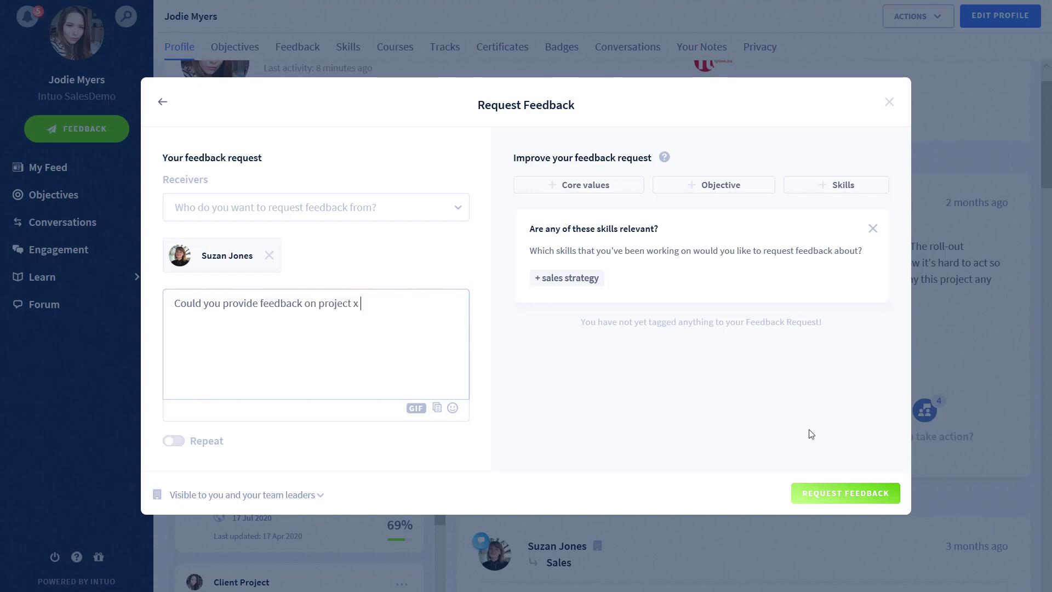
{"action": "left_click", "coordinate": [776, 493]}
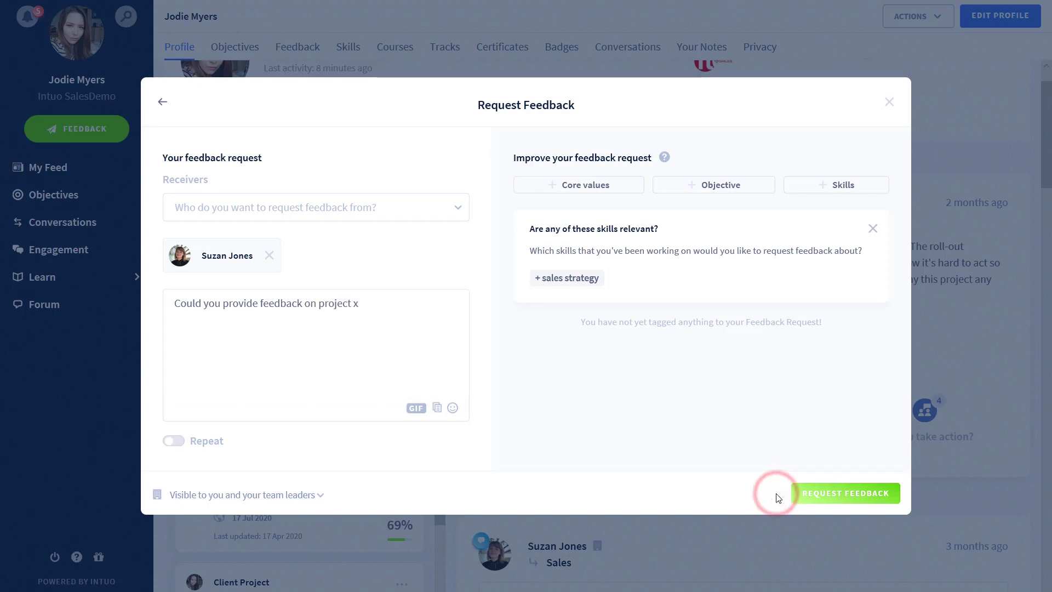